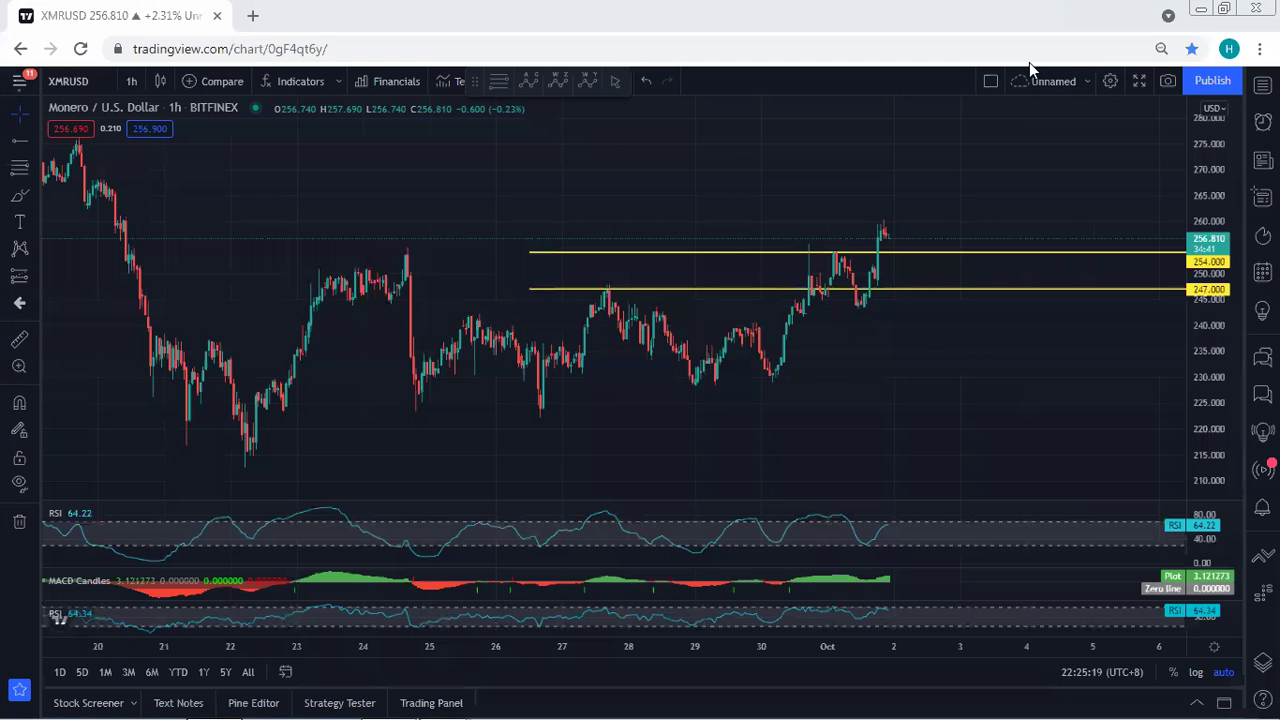
# Sketch the price swings from 22 September to early October freehand on the hourly chart, circle the latest rally, and clear the marks
pyautogui.moveTo(1193, 346); pyautogui.dragTo(1199, 342)
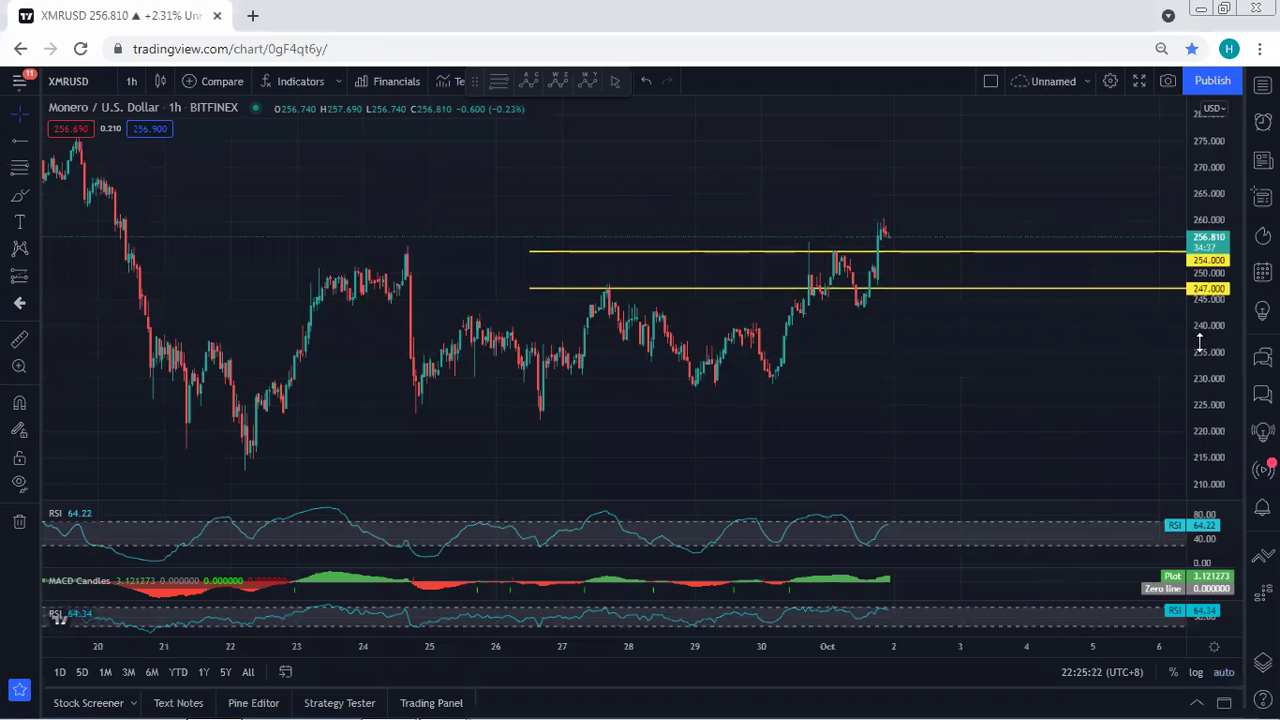
pyautogui.moveTo(689, 411); pyautogui.dragTo(648, 424)
pyautogui.moveTo(618, 290); pyautogui.dragTo(695, 366)
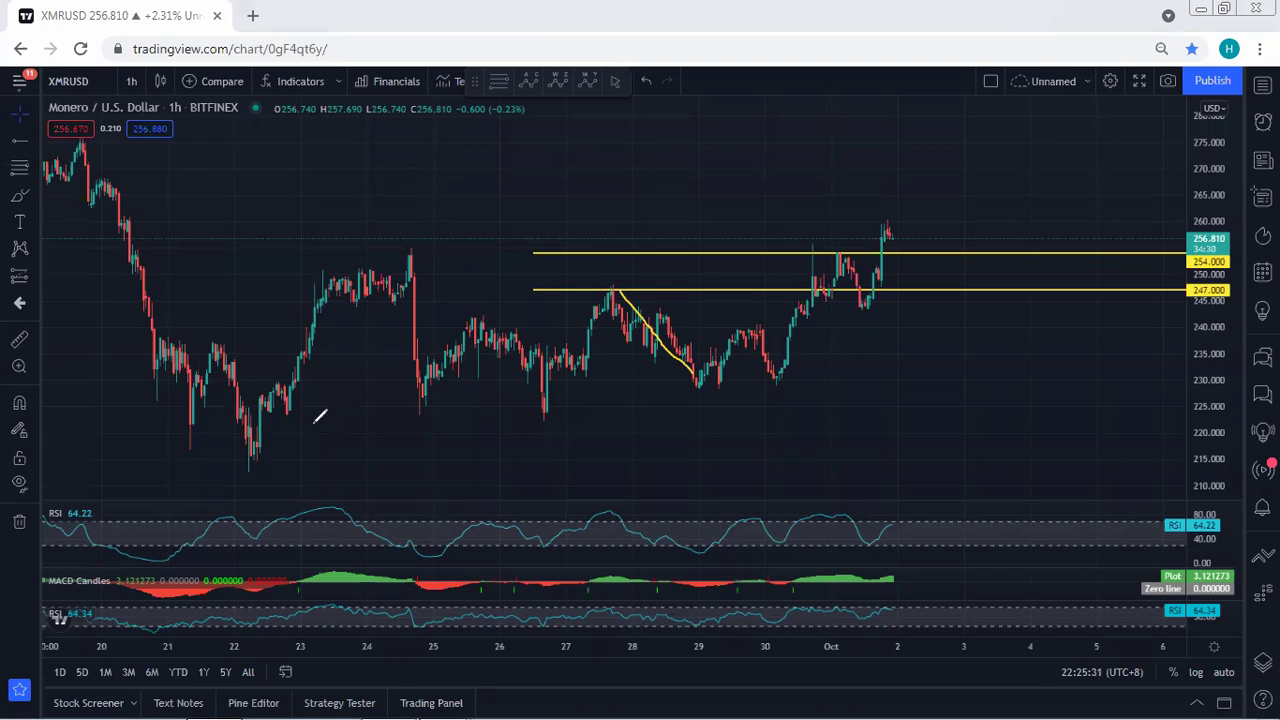
pyautogui.moveTo(248, 461)
pyautogui.mouseDown()
pyautogui.moveTo(376, 248)
pyautogui.moveTo(508, 379)
pyautogui.moveTo(734, 338)
pyautogui.moveTo(770, 373)
pyautogui.mouseUp()
pyautogui.moveTo(414, 258); pyautogui.dragTo(607, 277)
pyautogui.moveTo(494, 395)
pyautogui.mouseDown()
pyautogui.moveTo(728, 399)
pyautogui.moveTo(906, 297)
pyautogui.moveTo(786, 256)
pyautogui.moveTo(750, 408)
pyautogui.mouseUp()
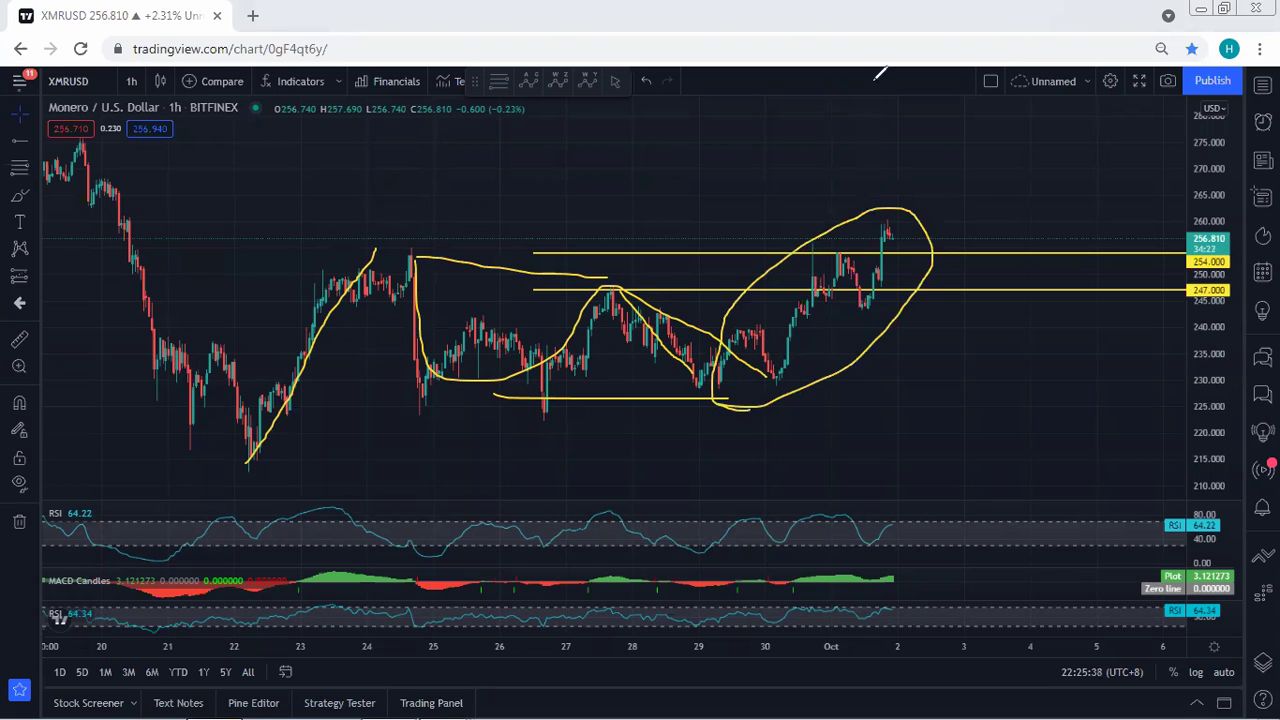
pyautogui.press('e')
# Sketch arrows approaching the yellow 247 and 254 levels from below and above, and clear them
pyautogui.moveTo(888, 381)
pyautogui.mouseDown()
pyautogui.moveTo(944, 340)
pyautogui.moveTo(968, 291)
pyautogui.mouseUp()
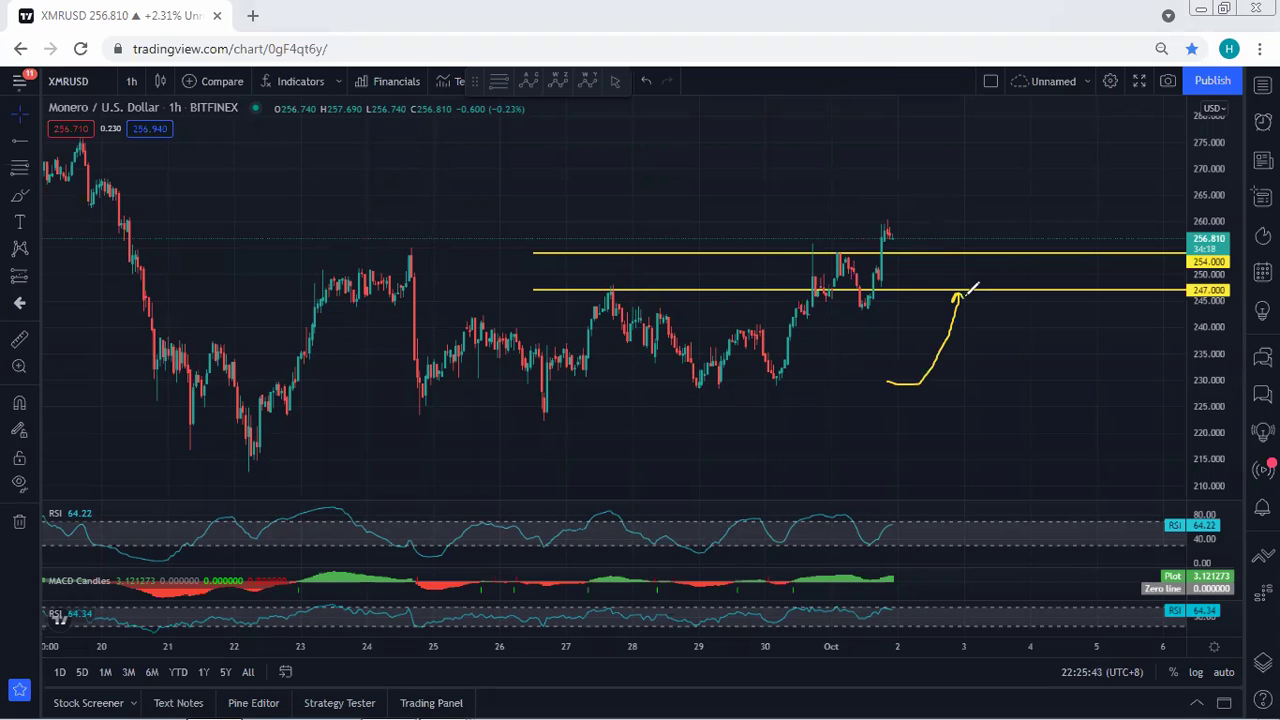
pyautogui.moveTo(930, 168)
pyautogui.mouseDown()
pyautogui.moveTo(974, 223)
pyautogui.moveTo(968, 236)
pyautogui.mouseUp()
pyautogui.press('e')
# Delete the two yellow horizontal lines at 247 and 254
pyautogui.click(750, 290)
pyautogui.press('Delete')
pyautogui.click(751, 255)
pyautogui.press('Delete')
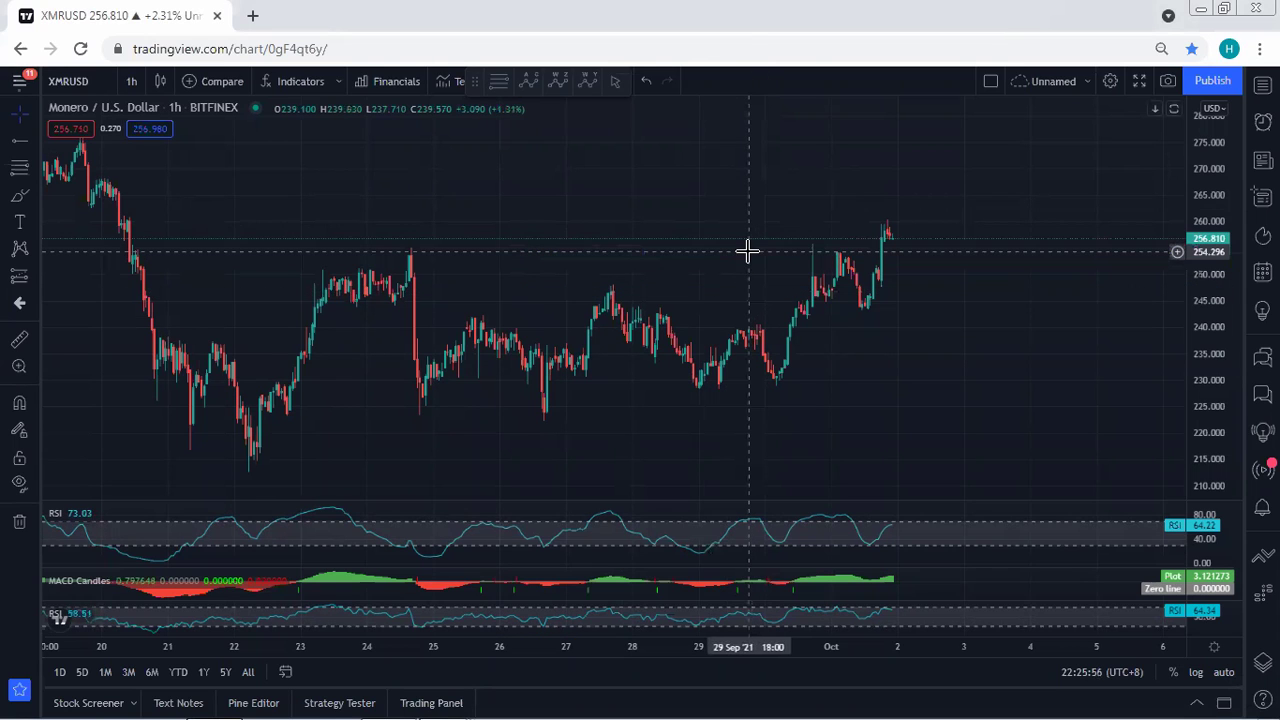
# Switch the XMRUSD chart to the 1-day interval and bring the latest candles into view
pyautogui.click(126, 80)
pyautogui.click(201, 456)
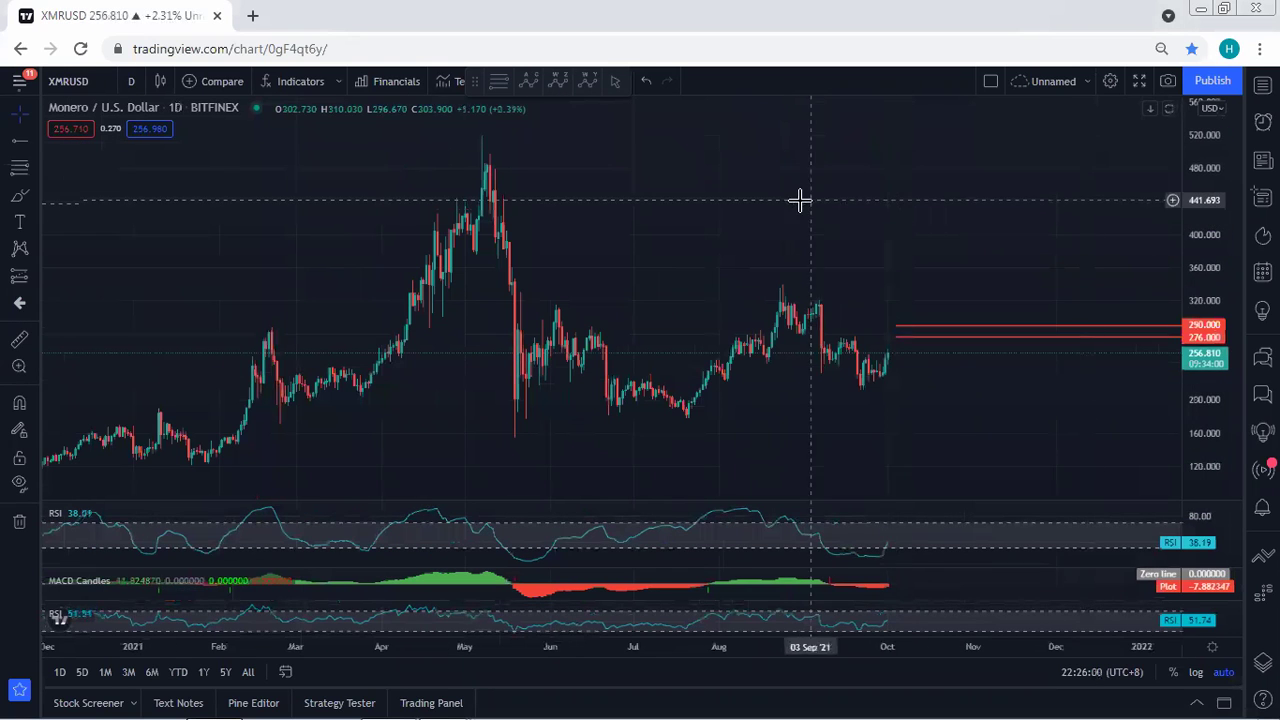
pyautogui.moveTo(800, 200); pyautogui.dragTo(769, 203)
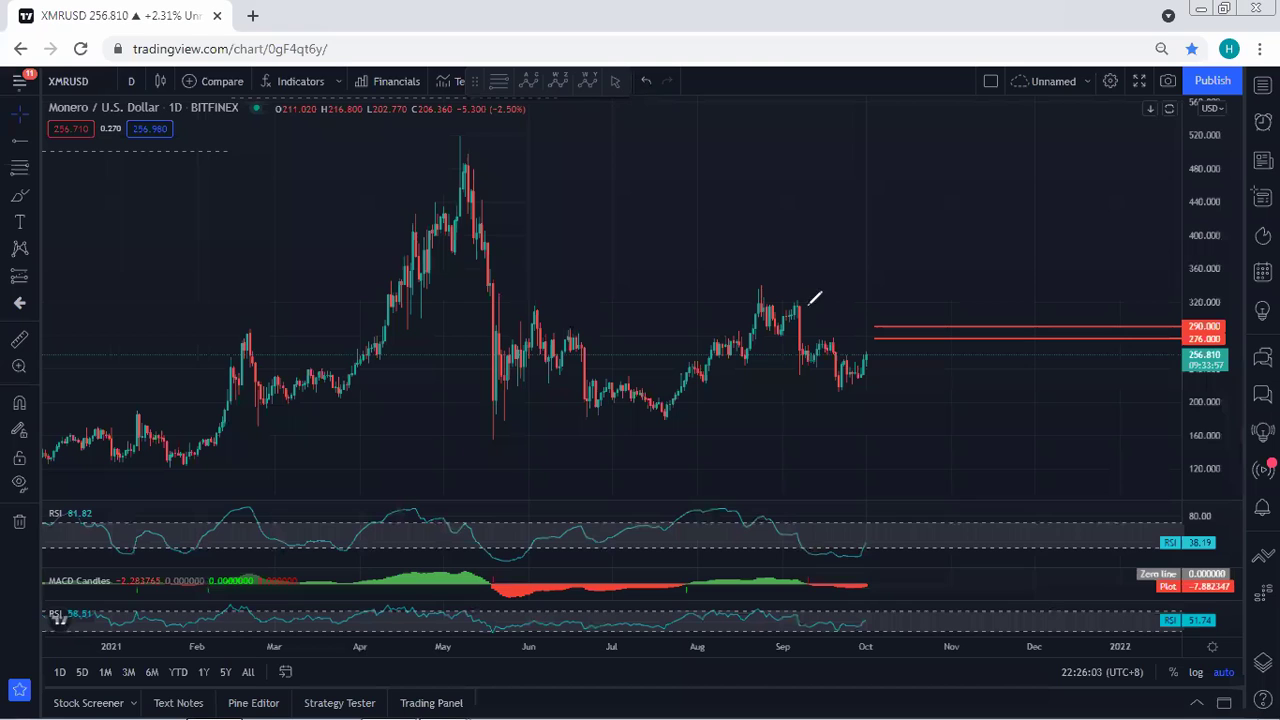
# Mark the early-September drop and the preceding highs freehand on the daily chart, and clear the marks
pyautogui.moveTo(803, 306)
pyautogui.mouseDown()
pyautogui.moveTo(837, 338)
pyautogui.moveTo(783, 354)
pyautogui.moveTo(801, 370)
pyautogui.mouseUp()
pyautogui.moveTo(758, 296)
pyautogui.mouseDown()
pyautogui.moveTo(826, 345)
pyautogui.moveTo(842, 386)
pyautogui.moveTo(927, 275)
pyautogui.mouseUp()
pyautogui.press('e')
# Outline the September falling channel with its inner swings on the daily chart, sketch a further move down, and clear the drawing
pyautogui.moveTo(798, 306); pyautogui.dragTo(869, 355)
pyautogui.moveTo(773, 335); pyautogui.dragTo(833, 383)
pyautogui.moveTo(799, 306)
pyautogui.mouseDown()
pyautogui.moveTo(798, 348)
pyautogui.moveTo(830, 343)
pyautogui.moveTo(845, 374)
pyautogui.mouseUp()
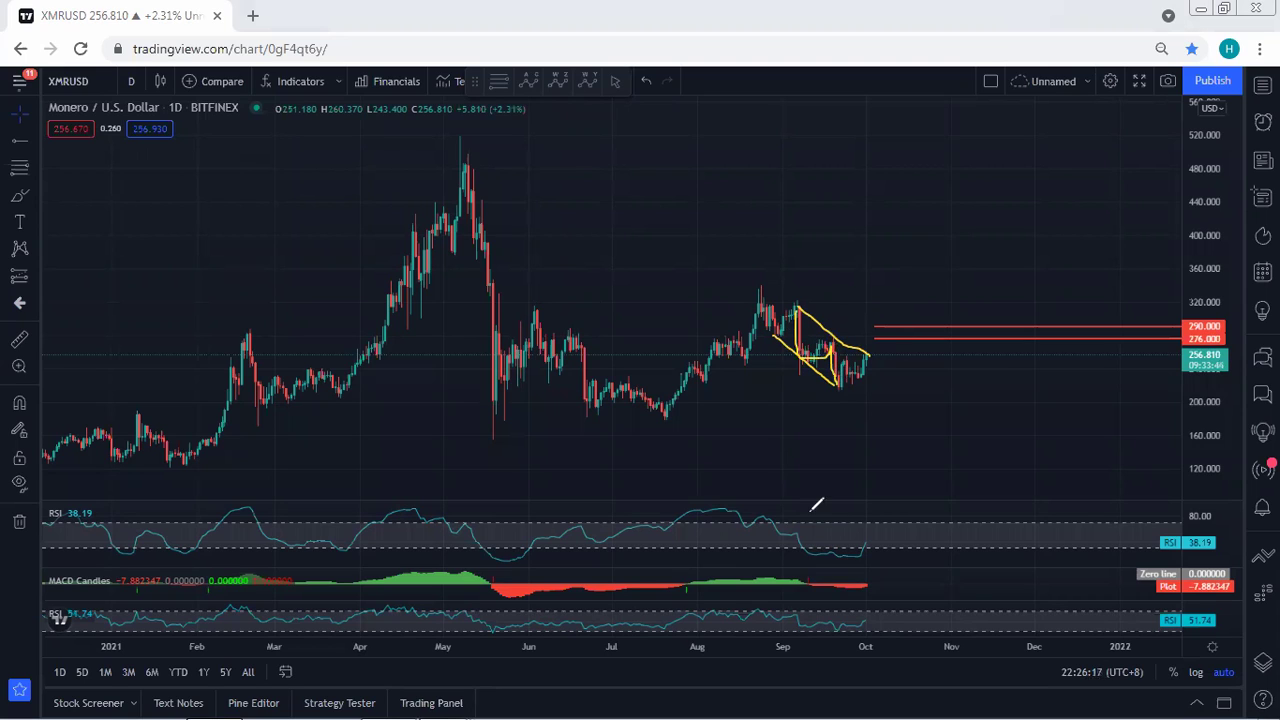
pyautogui.moveTo(872, 357); pyautogui.dragTo(917, 396)
pyautogui.press('e')
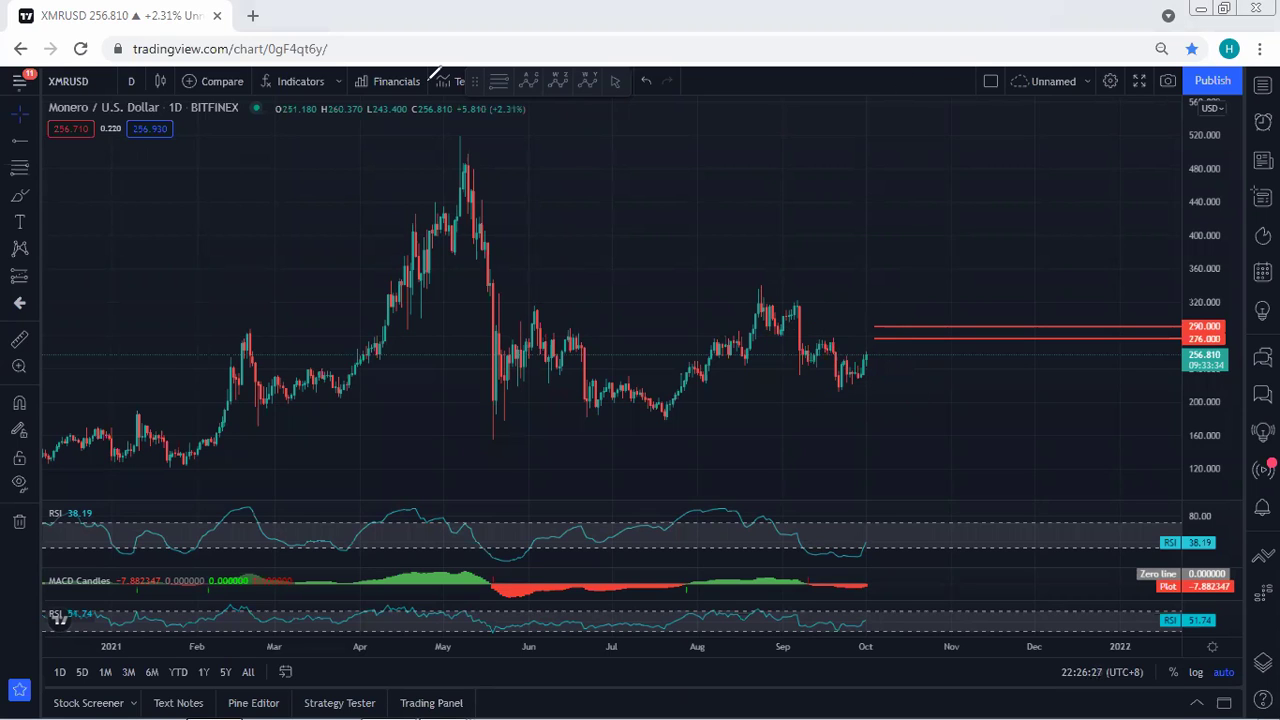
# Switch the chart to the 4-hour interval and bring the latest candles into view
pyautogui.click(131, 81)
pyautogui.click(148, 404)
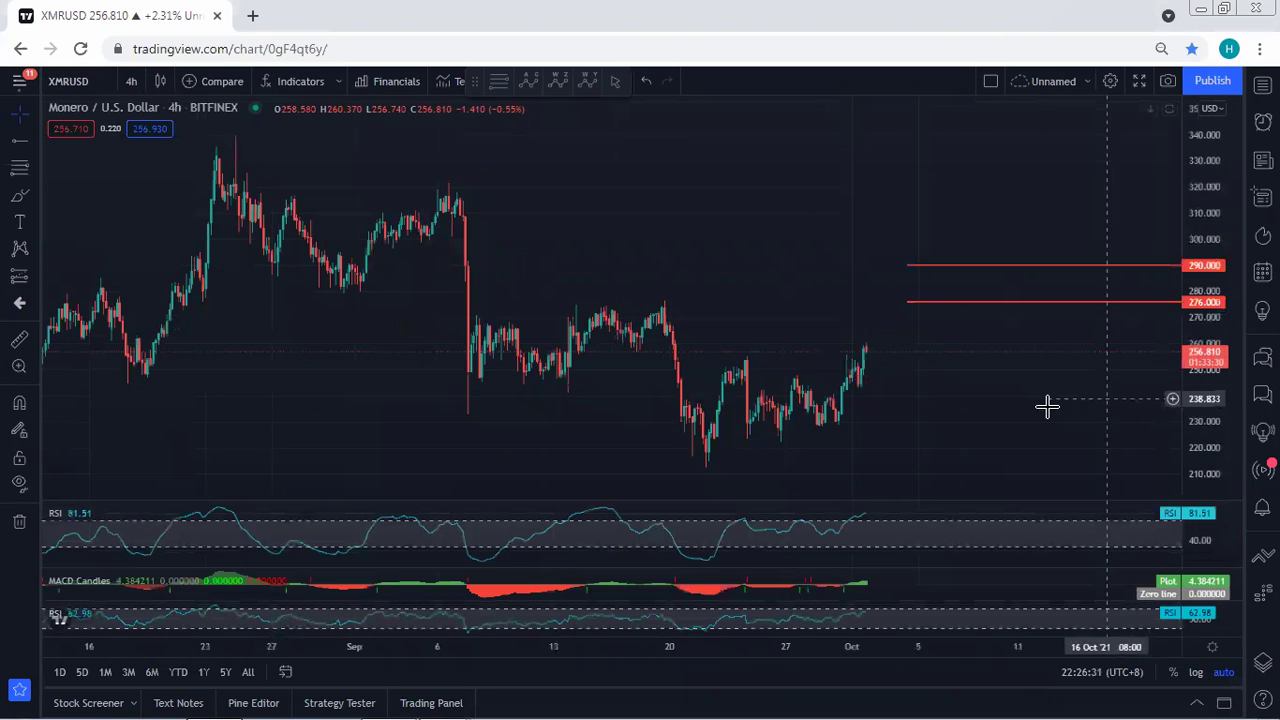
pyautogui.moveTo(972, 422); pyautogui.dragTo(962, 424)
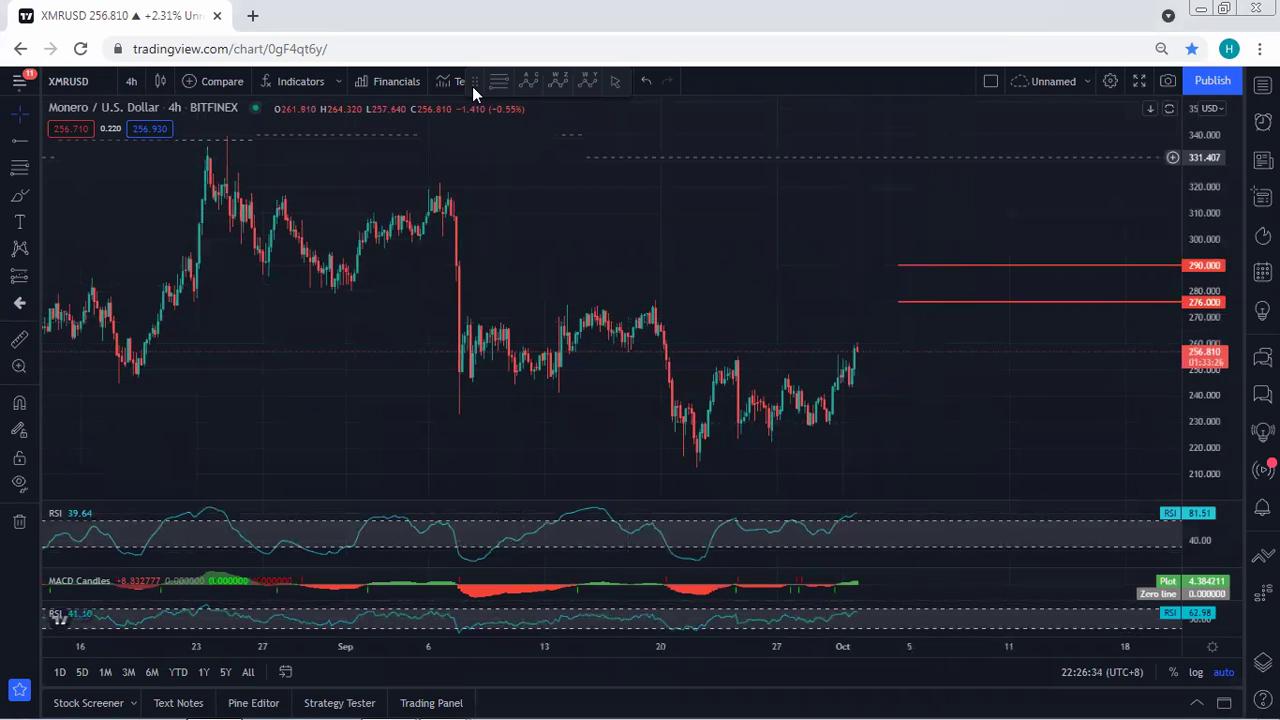
# Point arrows at the zone between the red 276 and 290 lines, mark the 20 September high, and undo the marks
pyautogui.moveTo(822, 268); pyautogui.dragTo(894, 290)
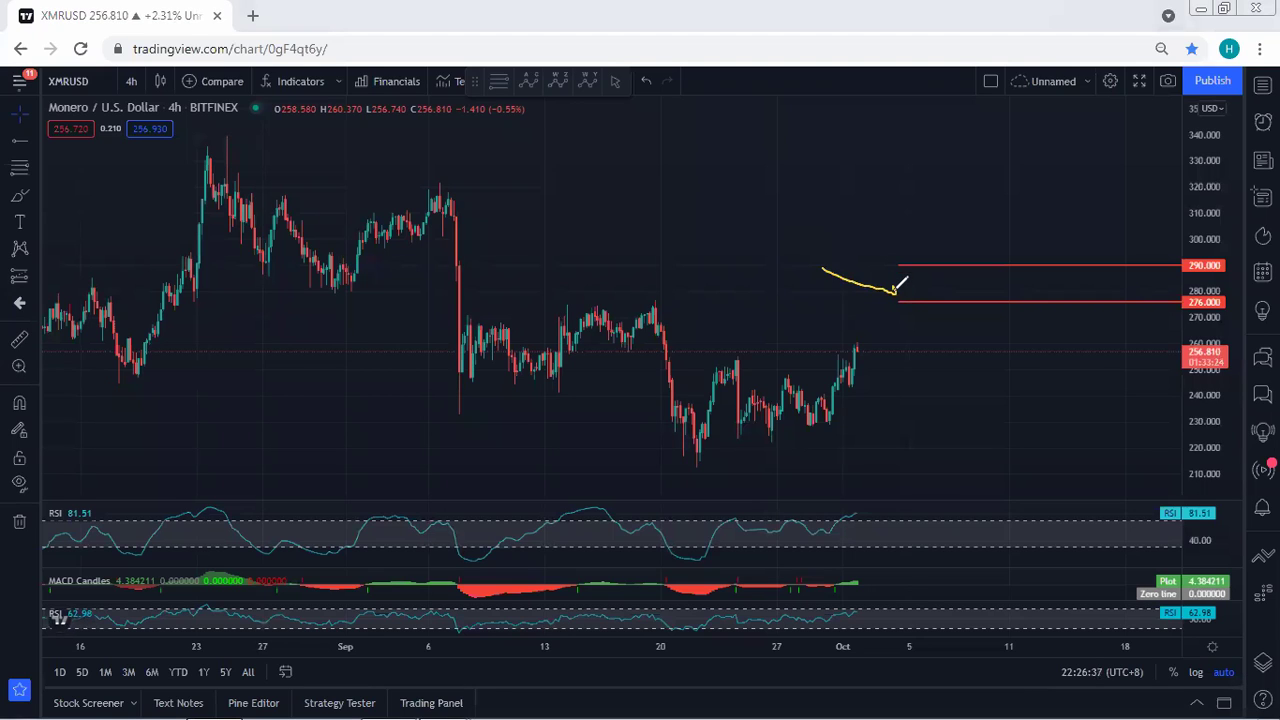
pyautogui.moveTo(596, 308); pyautogui.dragTo(658, 308)
pyautogui.moveTo(886, 215)
pyautogui.mouseDown()
pyautogui.moveTo(908, 261)
pyautogui.moveTo(910, 250)
pyautogui.moveTo(941, 285)
pyautogui.moveTo(931, 261)
pyautogui.moveTo(914, 294)
pyautogui.mouseUp()
pyautogui.hotkey('ctrl', 'z')
pyautogui.hotkey('ctrl', 'z')
pyautogui.hotkey('ctrl', 'z')
pyautogui.hotkey('ctrl', 'z')
# Sketch the rising channel and inner swings from the late-September low on the 4-hour chart, project a stepped decline, and clear the drawing
pyautogui.moveTo(735, 357); pyautogui.dragTo(797, 372)
pyautogui.moveTo(740, 431); pyautogui.dragTo(815, 425)
pyautogui.click(690, 458)
pyautogui.moveTo(720, 410)
pyautogui.mouseDown()
pyautogui.moveTo(812, 418)
pyautogui.moveTo(853, 352)
pyautogui.mouseUp()
pyautogui.moveTo(738, 356); pyautogui.dragTo(852, 339)
pyautogui.moveTo(692, 469); pyautogui.dragTo(820, 428)
pyautogui.moveTo(670, 450)
pyautogui.mouseDown()
pyautogui.moveTo(857, 343)
pyautogui.moveTo(903, 423)
pyautogui.moveTo(950, 472)
pyautogui.moveTo(964, 468)
pyautogui.mouseUp()
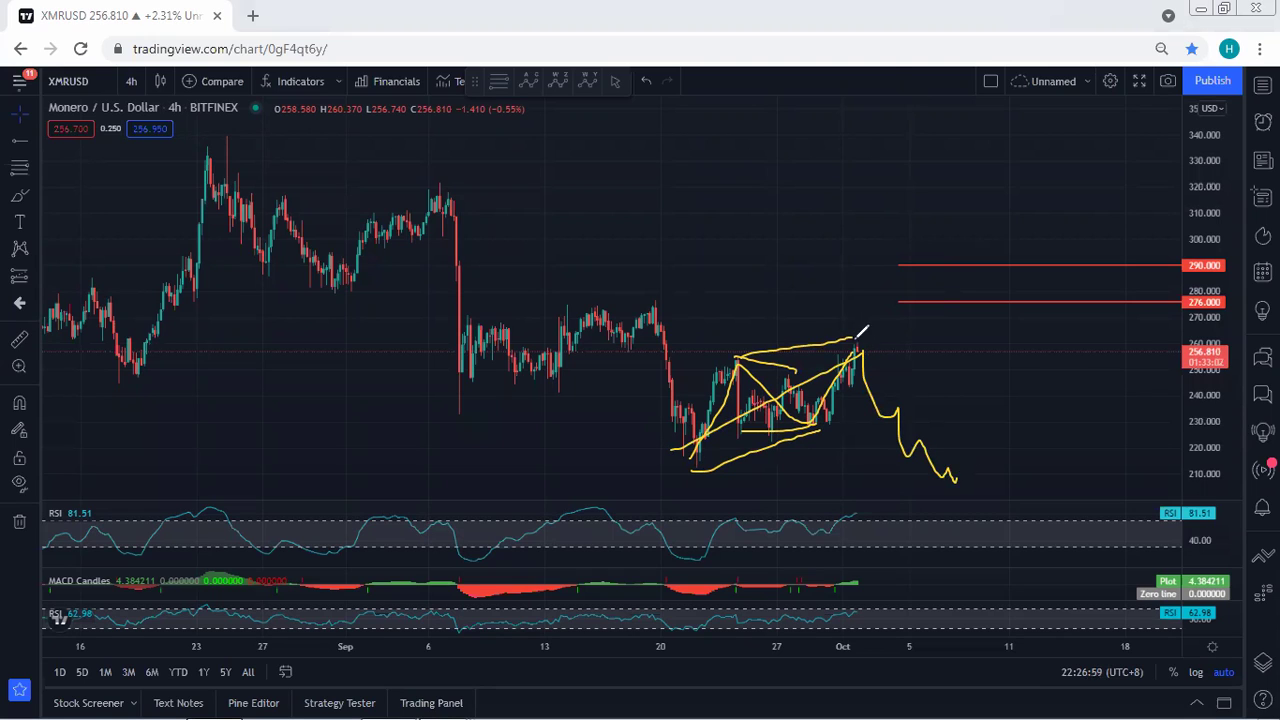
pyautogui.press('e')
# Circle the latest high and final rally and retrace the rising channel's boundaries on the 4-hour chart, clearing the marks
pyautogui.moveTo(852, 343)
pyautogui.mouseDown()
pyautogui.moveTo(874, 306)
pyautogui.moveTo(849, 338)
pyautogui.mouseUp()
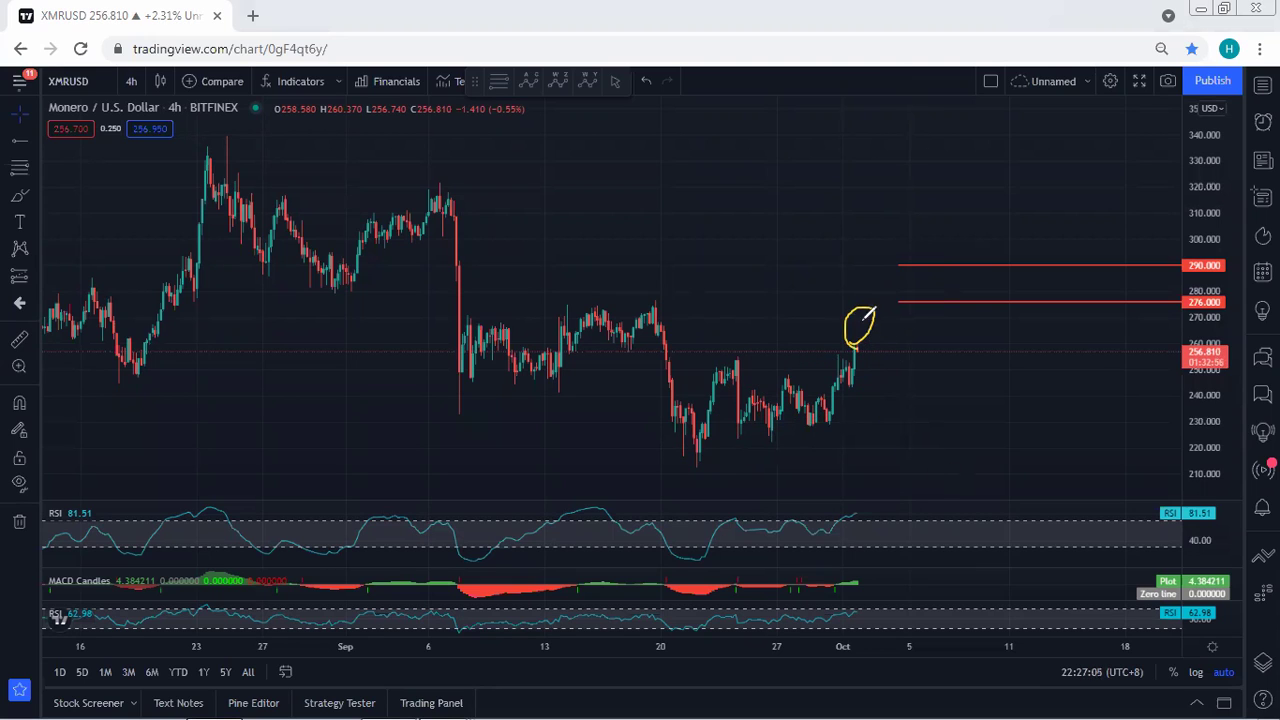
pyautogui.moveTo(736, 358); pyautogui.dragTo(850, 343)
pyautogui.moveTo(688, 461)
pyautogui.mouseDown()
pyautogui.moveTo(810, 434)
pyautogui.moveTo(870, 380)
pyautogui.moveTo(880, 332)
pyautogui.moveTo(832, 356)
pyautogui.moveTo(820, 404)
pyautogui.mouseUp()
pyautogui.press('e')
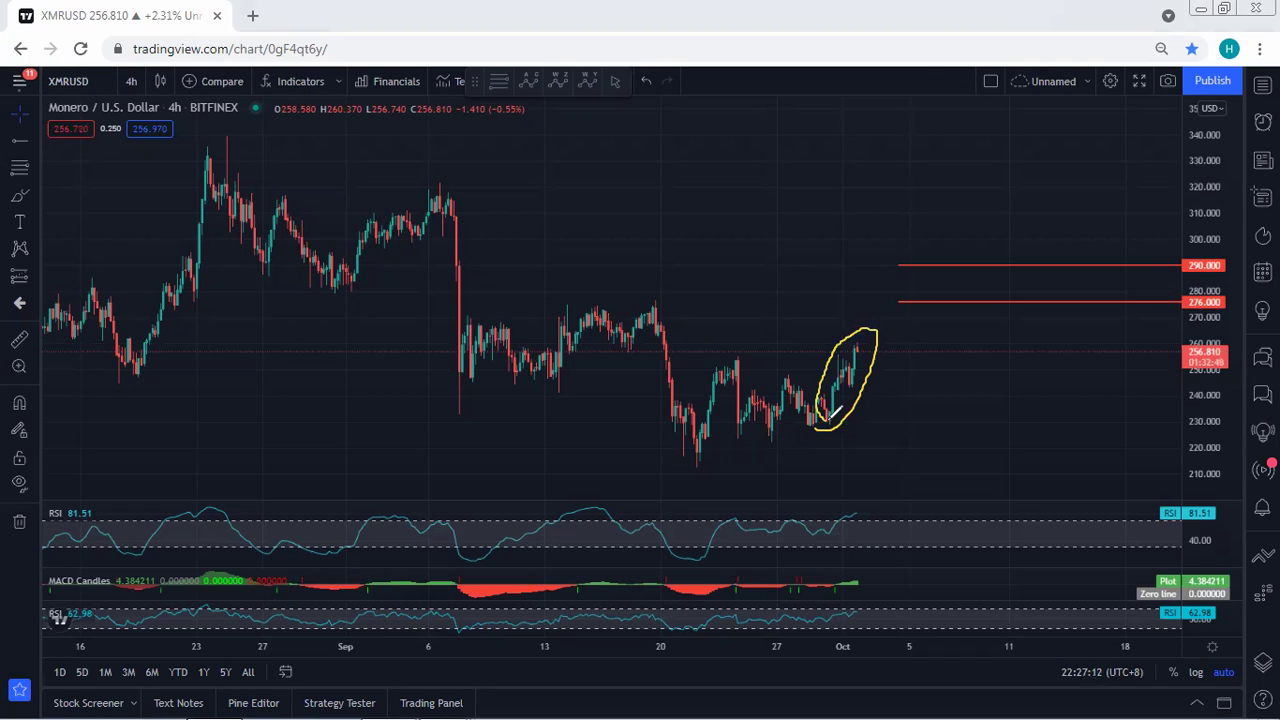
pyautogui.press('e')
# Switch to the 1-hour interval and mark the two most recent swing highs with short horizontal strokes
pyautogui.click(131, 81)
pyautogui.click(148, 320)
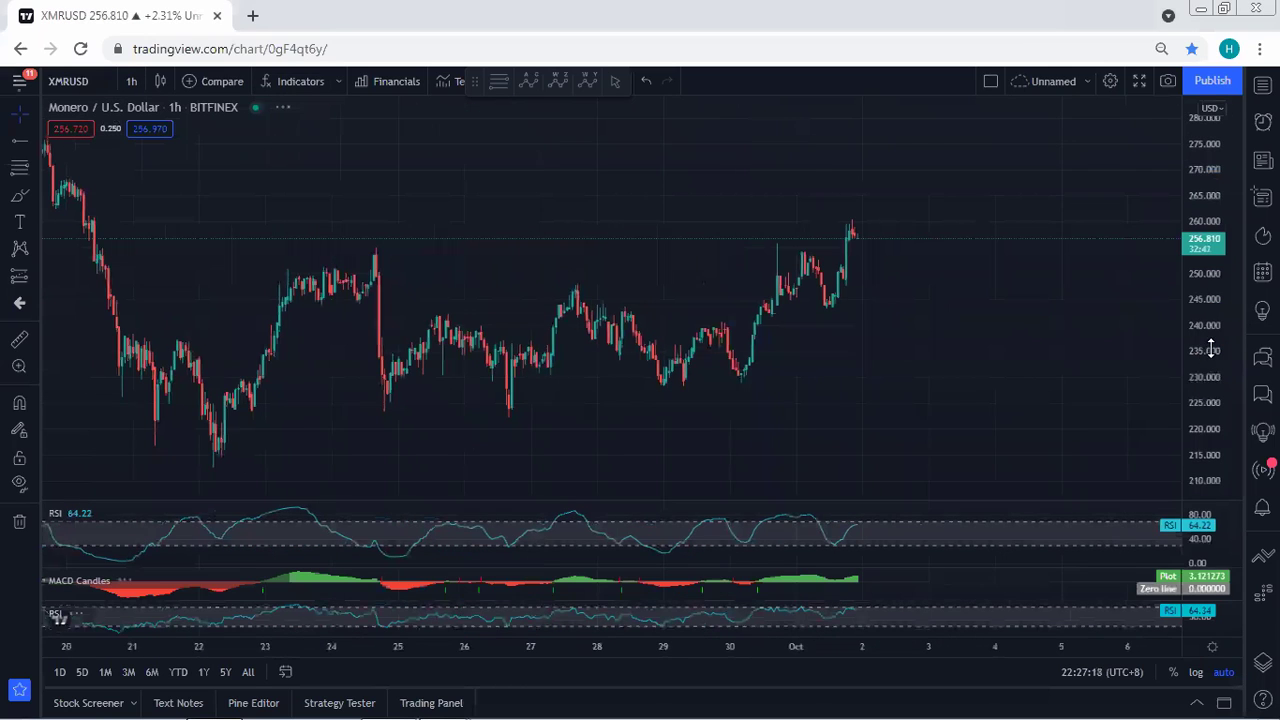
pyautogui.hotkey('ctrl', '2')
pyautogui.moveTo(848, 224); pyautogui.dragTo(866, 222)
pyautogui.moveTo(790, 243); pyautogui.dragTo(769, 243)
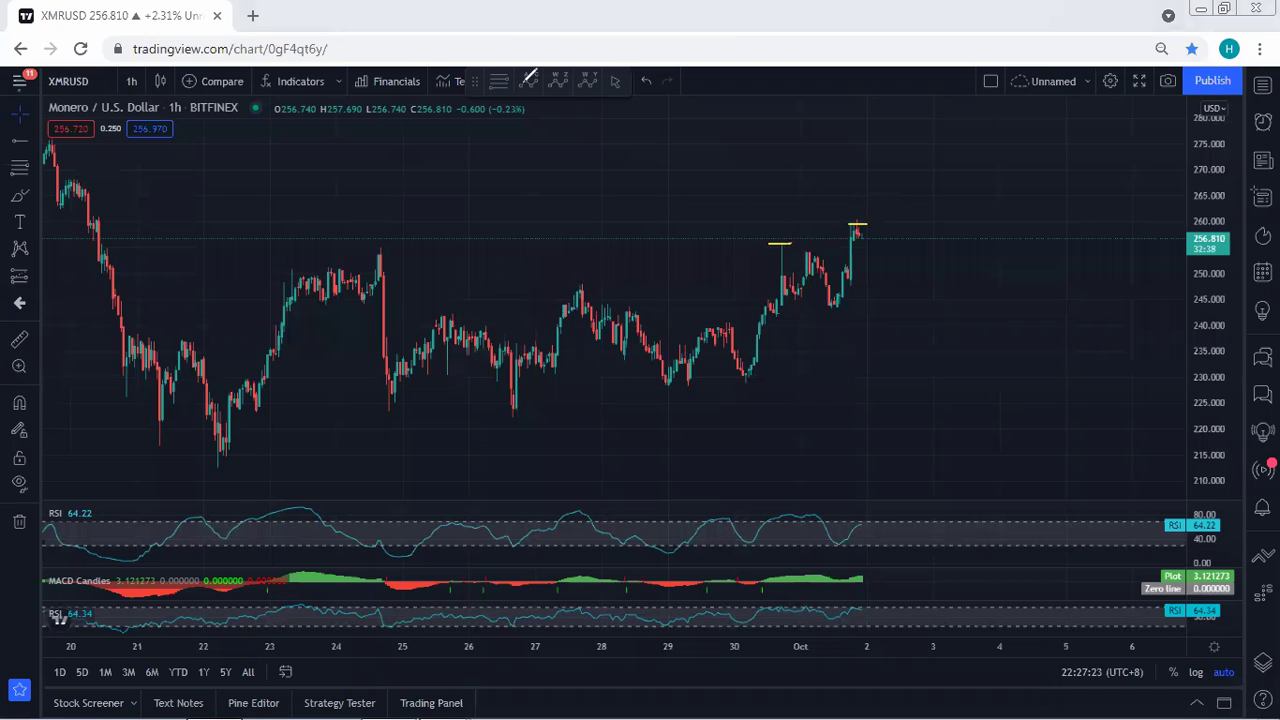
# Enlarge the MACD Candles pane and the upper RSI pane in turn to compare momentum, restoring the full layout each time
pyautogui.doubleClick(924, 575)
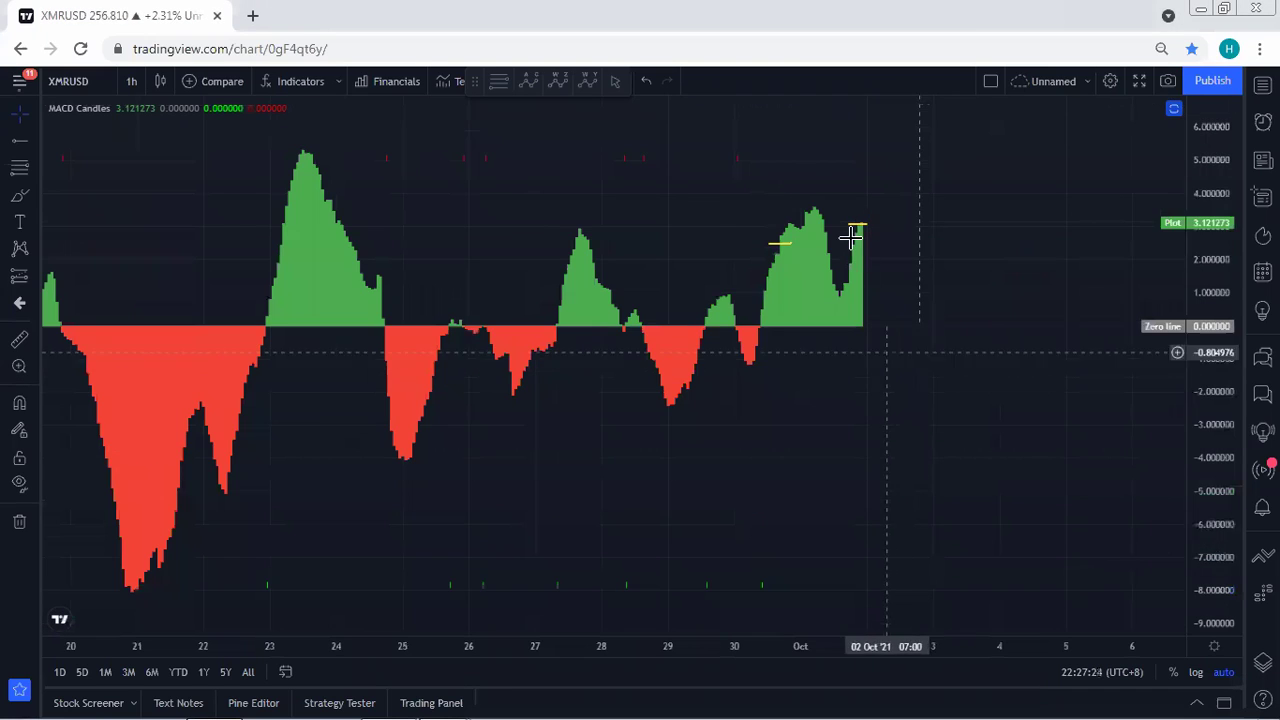
pyautogui.doubleClick(850, 202)
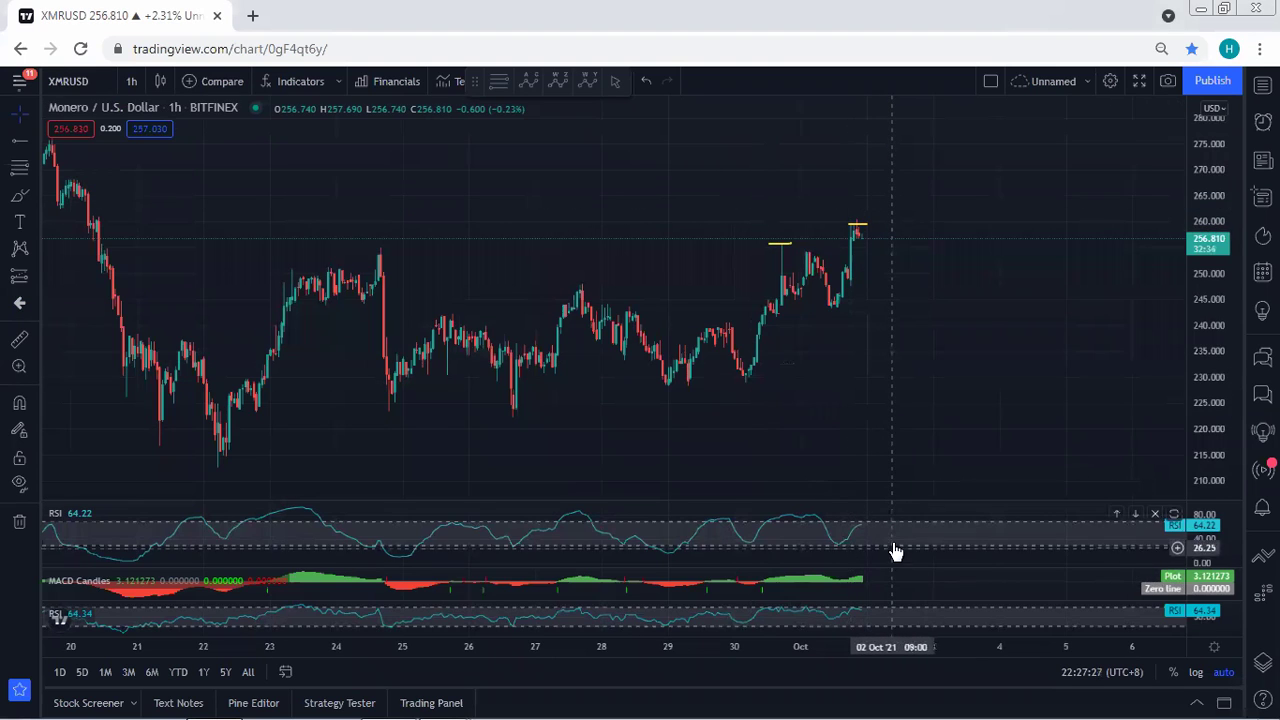
pyautogui.doubleClick(891, 537)
pyautogui.doubleClick(859, 210)
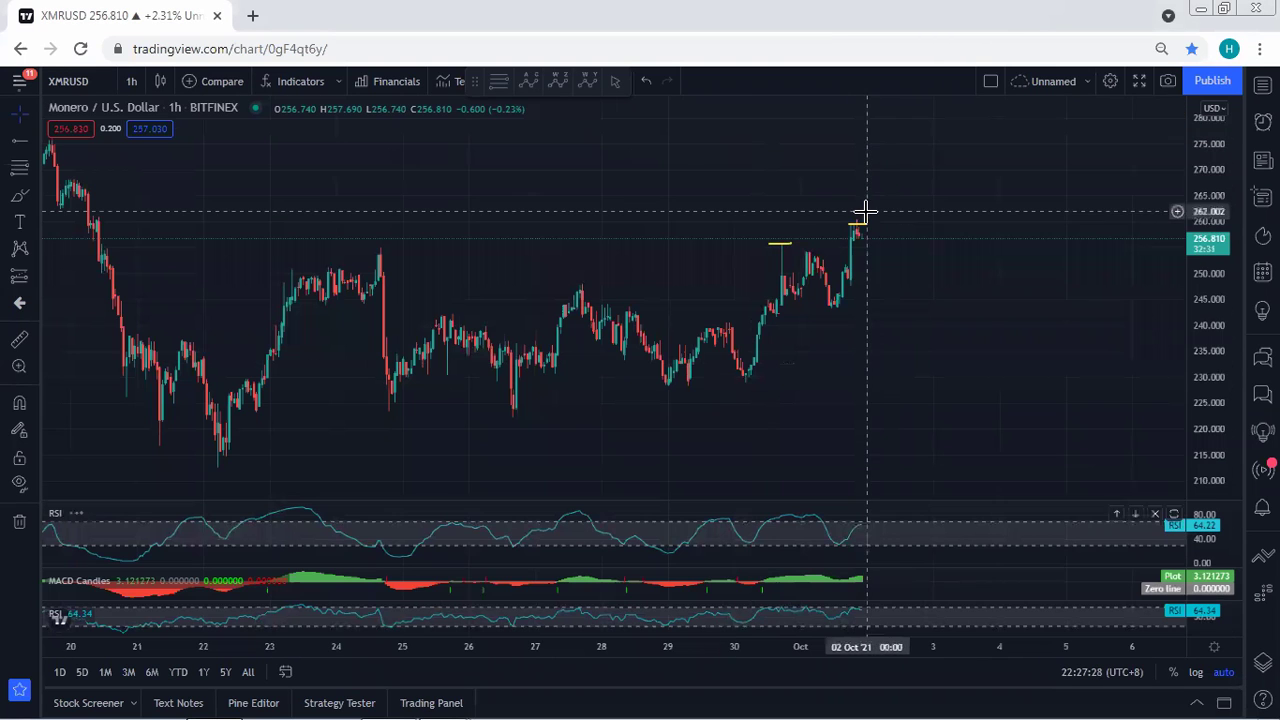
# Sketch a small falling flag at the latest hourly high with a stepped rise to about 272, and clear the drawing
pyautogui.click(538, 85)
pyautogui.moveTo(855, 220)
pyautogui.mouseDown()
pyautogui.moveTo(867, 240)
pyautogui.moveTo(864, 222)
pyautogui.moveTo(871, 240)
pyautogui.moveTo(889, 226)
pyautogui.moveTo(863, 223)
pyautogui.moveTo(883, 229)
pyautogui.moveTo(936, 150)
pyautogui.mouseUp()
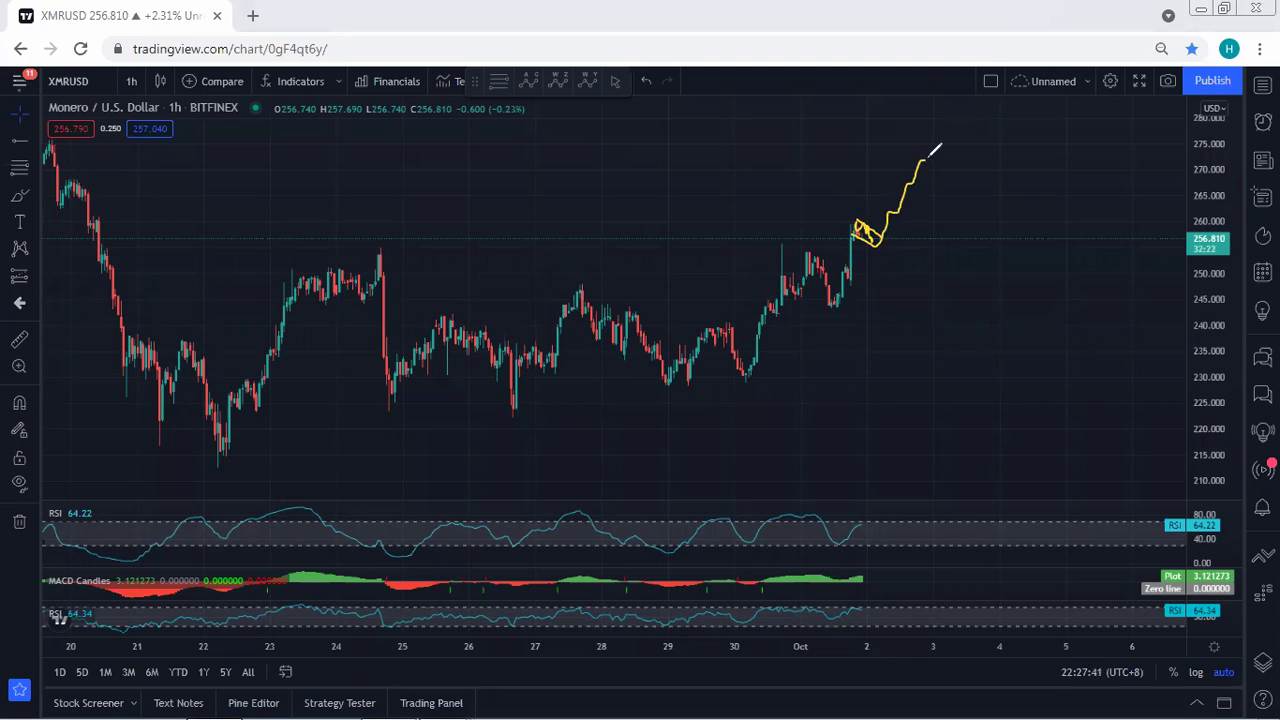
pyautogui.press('e')
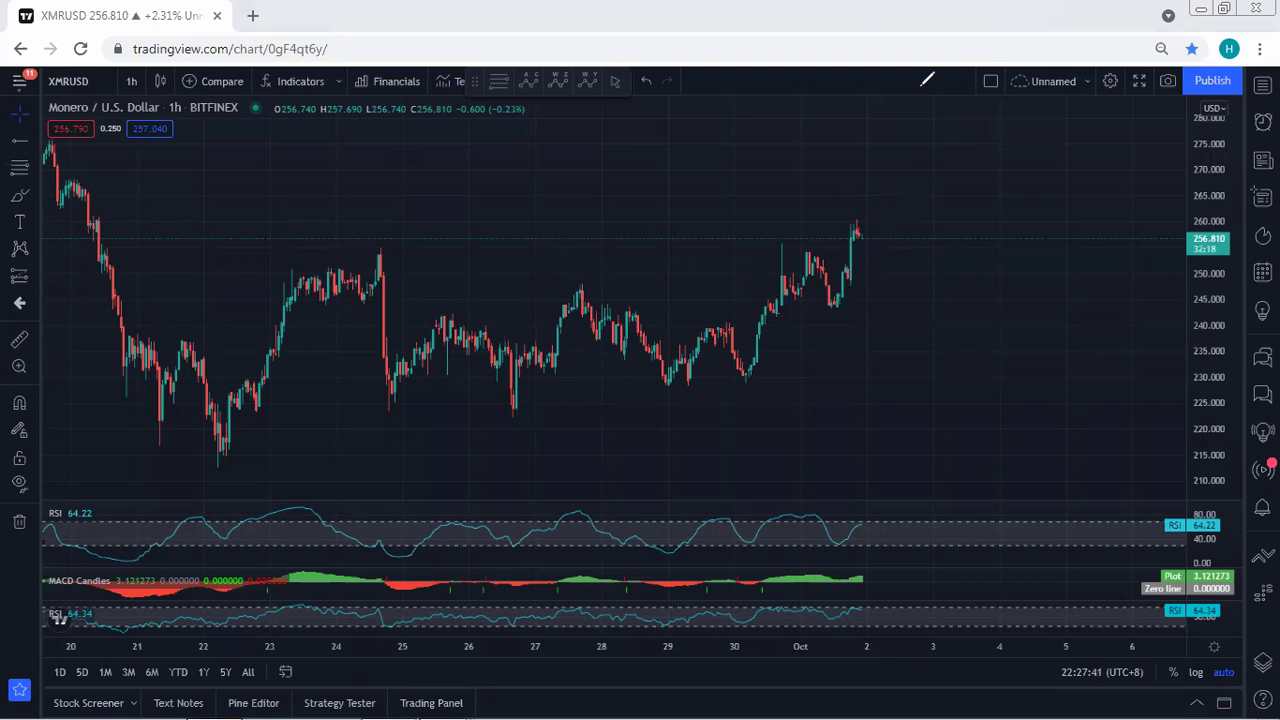
# Switch to the 4-hour interval, outline the upper and lower boundaries of the rising channel since late September, and clear the lines
pyautogui.click(128, 81)
pyautogui.click(148, 405)
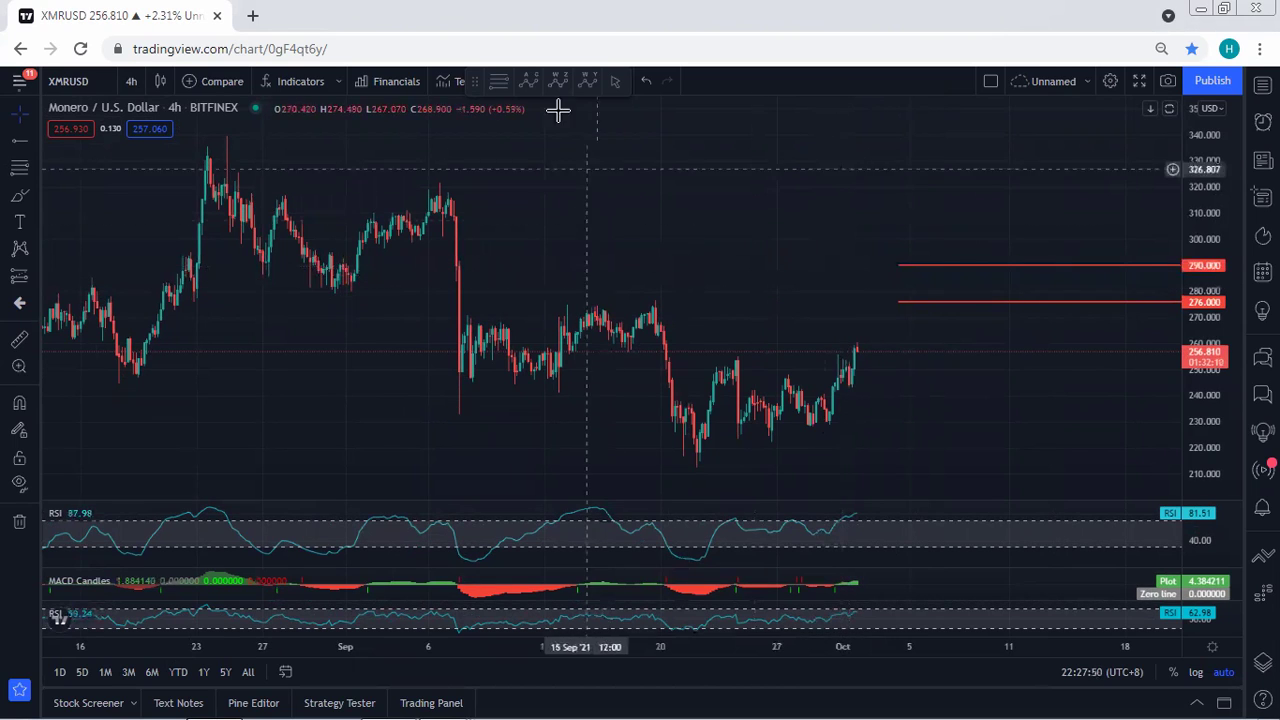
pyautogui.moveTo(735, 355); pyautogui.dragTo(855, 347)
pyautogui.moveTo(700, 458); pyautogui.dragTo(841, 427)
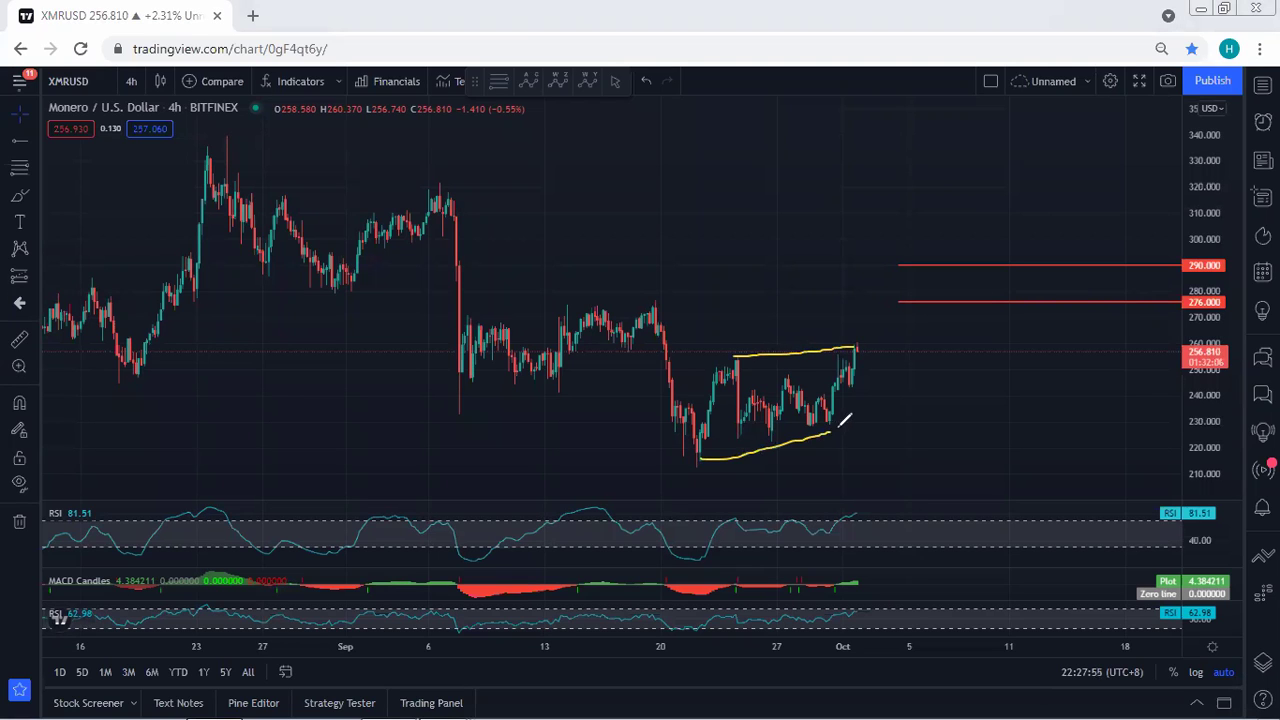
pyautogui.press('Escape')
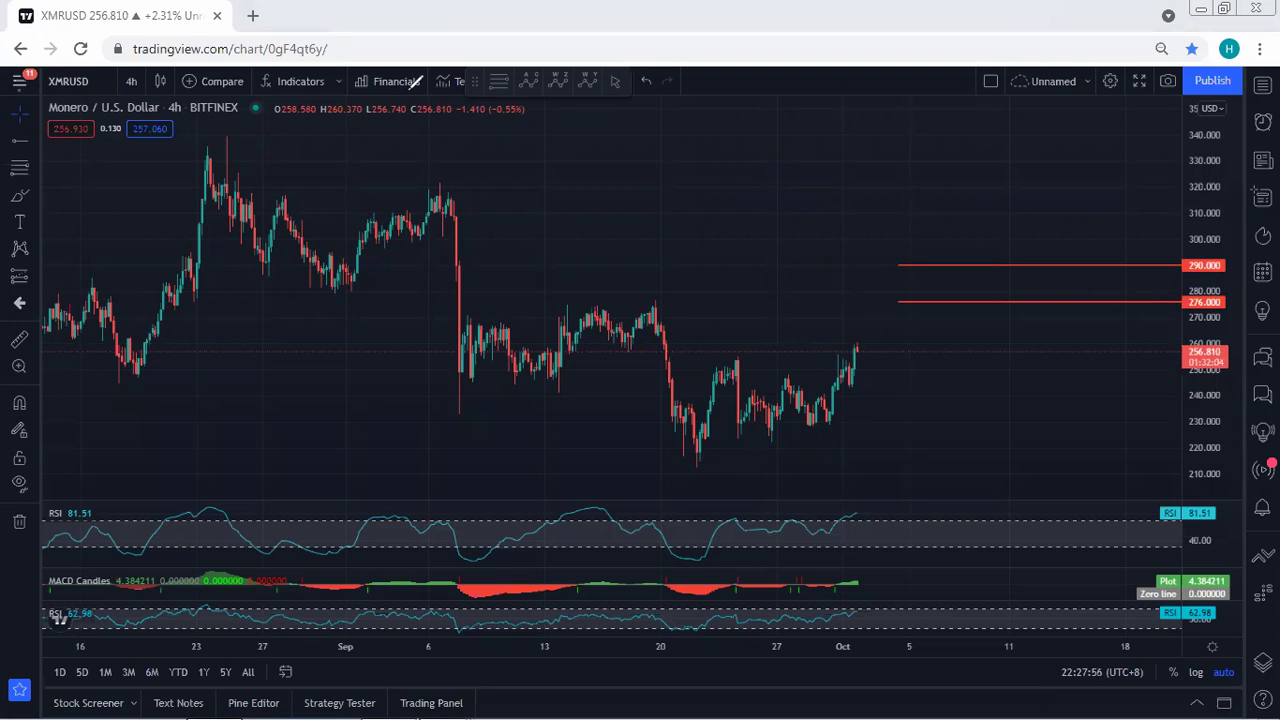
# Return the chart to the 1-hour interval and activate freehand drawing
pyautogui.click(131, 79)
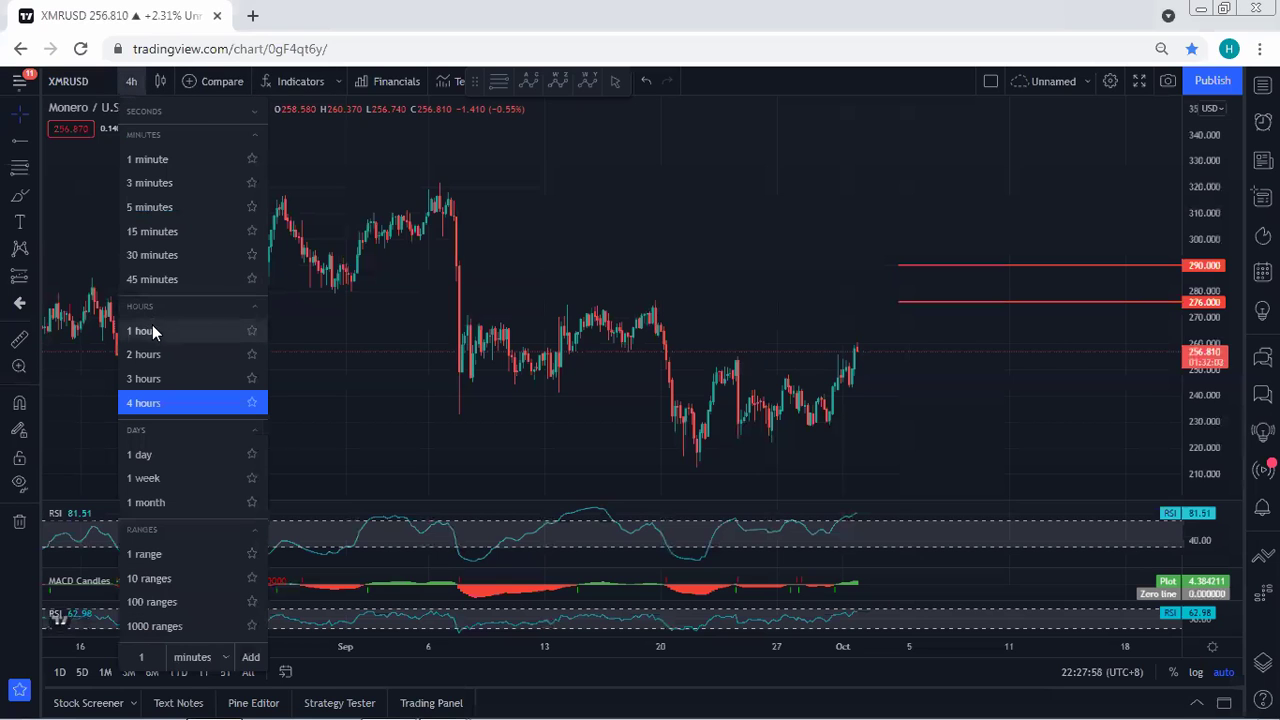
pyautogui.click(150, 329)
pyautogui.hotkey('ctrl', '2')
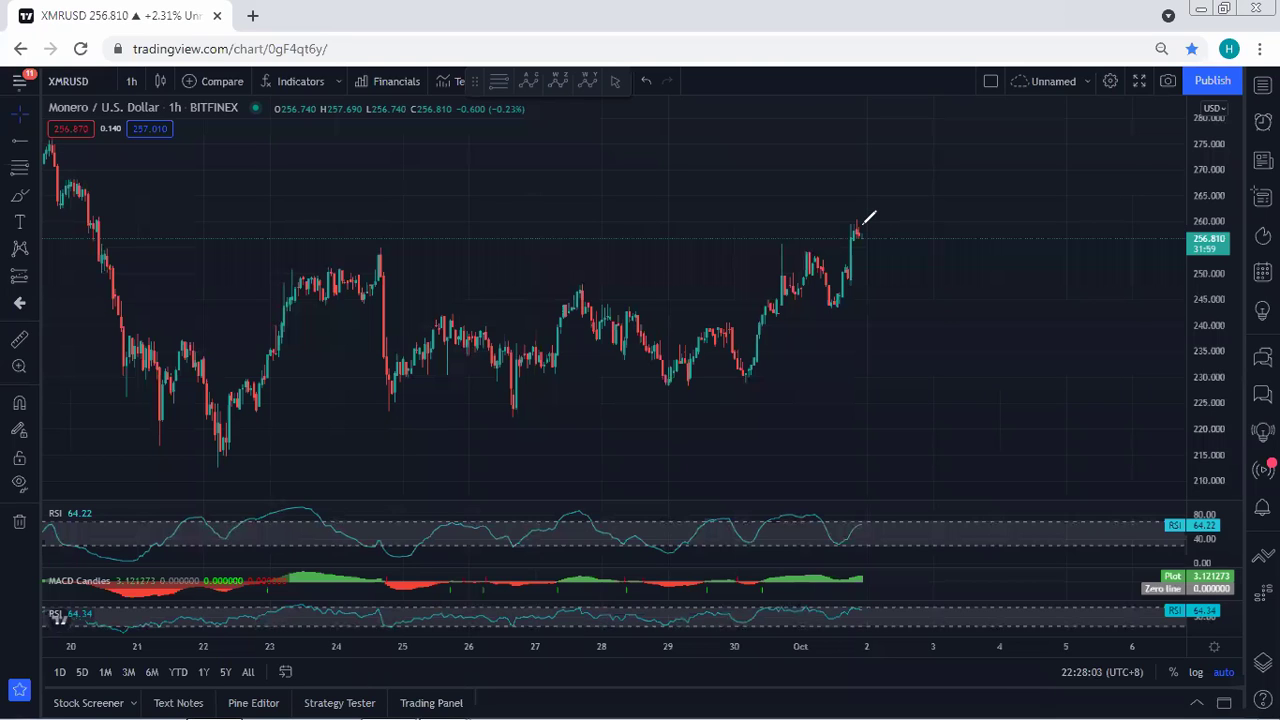
# Sketch a pullback from the latest high to about 249 and circle the rally since 29 September, undoing each mark
pyautogui.moveTo(858, 229)
pyautogui.mouseDown()
pyautogui.moveTo(870, 271)
pyautogui.moveTo(896, 263)
pyautogui.mouseUp()
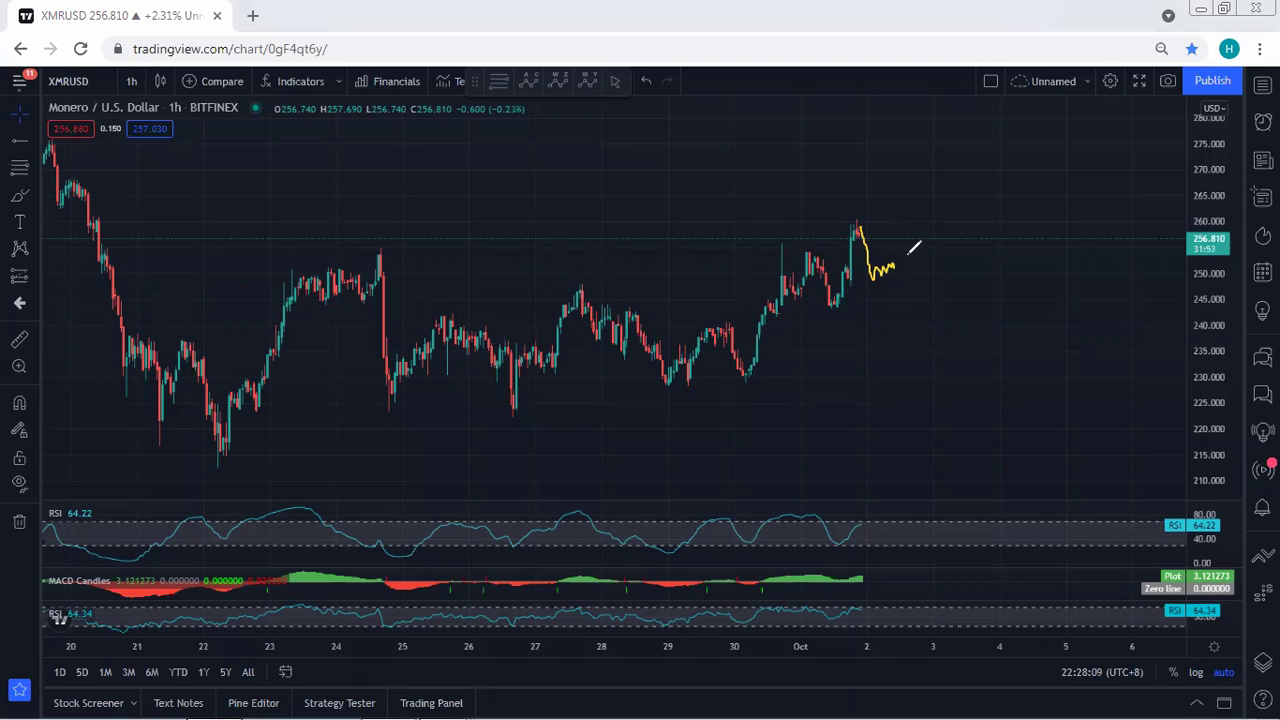
pyautogui.hotkey('ctrl', 'z')
pyautogui.moveTo(648, 407)
pyautogui.mouseDown()
pyautogui.moveTo(851, 337)
pyautogui.moveTo(880, 196)
pyautogui.moveTo(763, 212)
pyautogui.moveTo(656, 334)
pyautogui.moveTo(673, 387)
pyautogui.mouseUp()
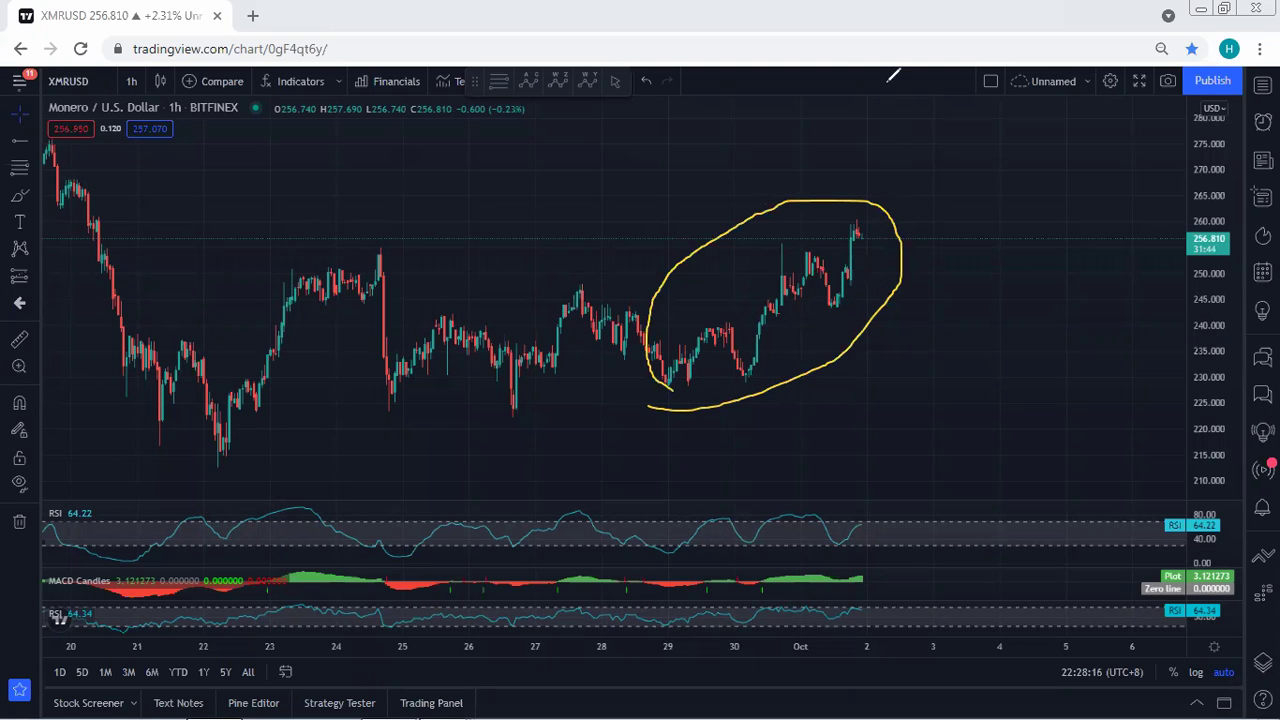
pyautogui.hotkey('ctrl', 'z')
# Sketch a breakout above a line at about 261, circle the latest RSI and MACD readings, and clear the marks
pyautogui.moveTo(842, 214)
pyautogui.mouseDown()
pyautogui.moveTo(891, 212)
pyautogui.moveTo(860, 238)
pyautogui.moveTo(875, 140)
pyautogui.mouseUp()
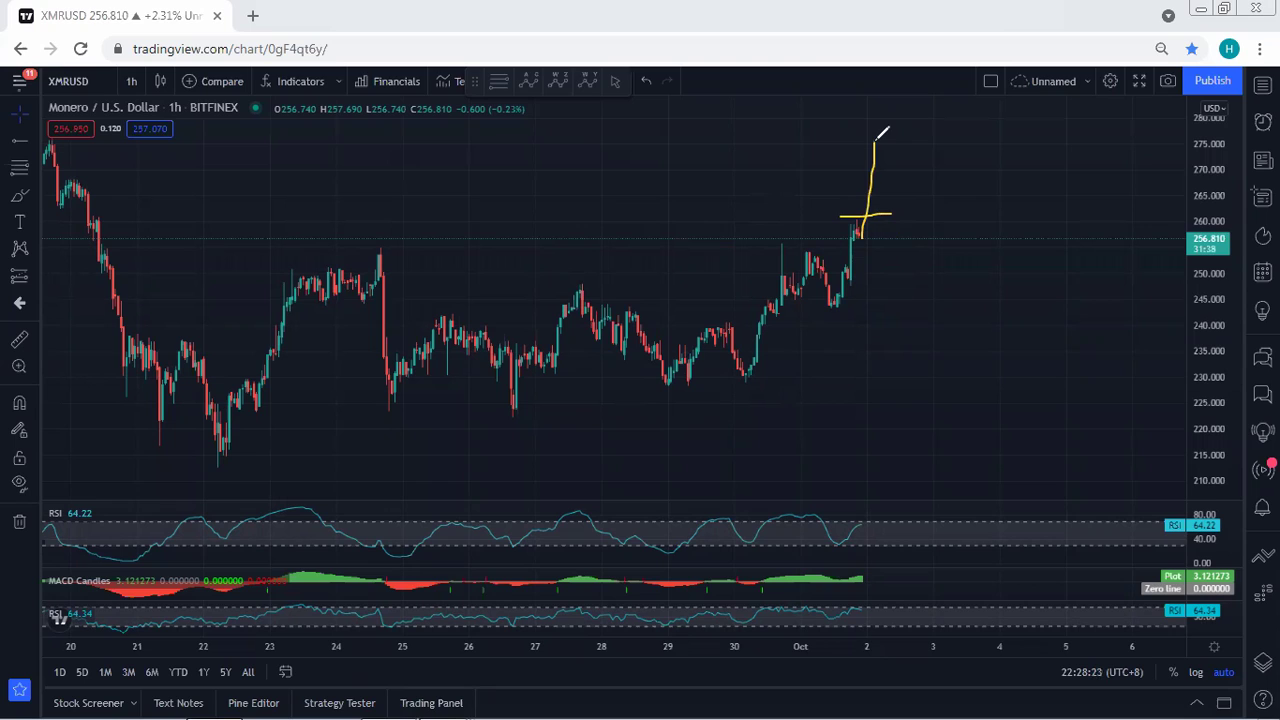
pyautogui.moveTo(812, 505)
pyautogui.mouseDown()
pyautogui.moveTo(880, 568)
pyautogui.moveTo(848, 497)
pyautogui.mouseUp()
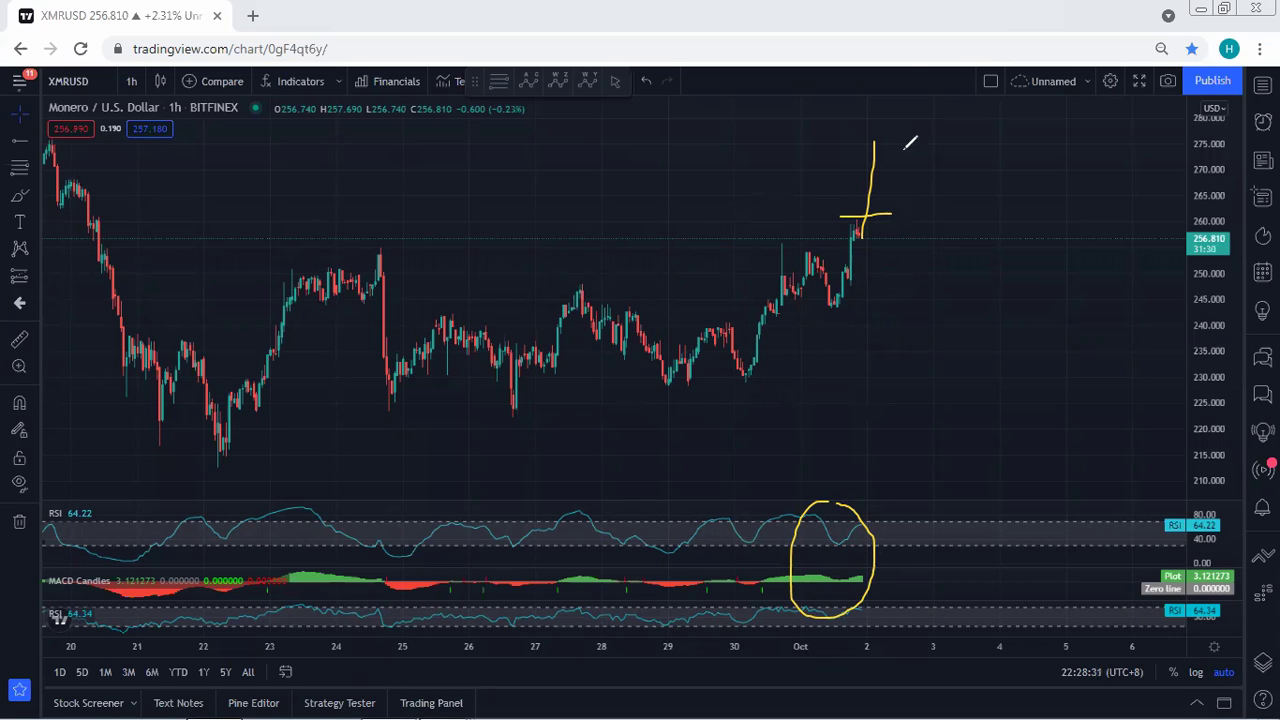
pyautogui.press('e')
# Outline the small falling channel at the latest hourly high with two short strokes, and clear them
pyautogui.moveTo(857, 220)
pyautogui.mouseDown()
pyautogui.moveTo(876, 236)
pyautogui.moveTo(870, 250)
pyautogui.mouseUp()
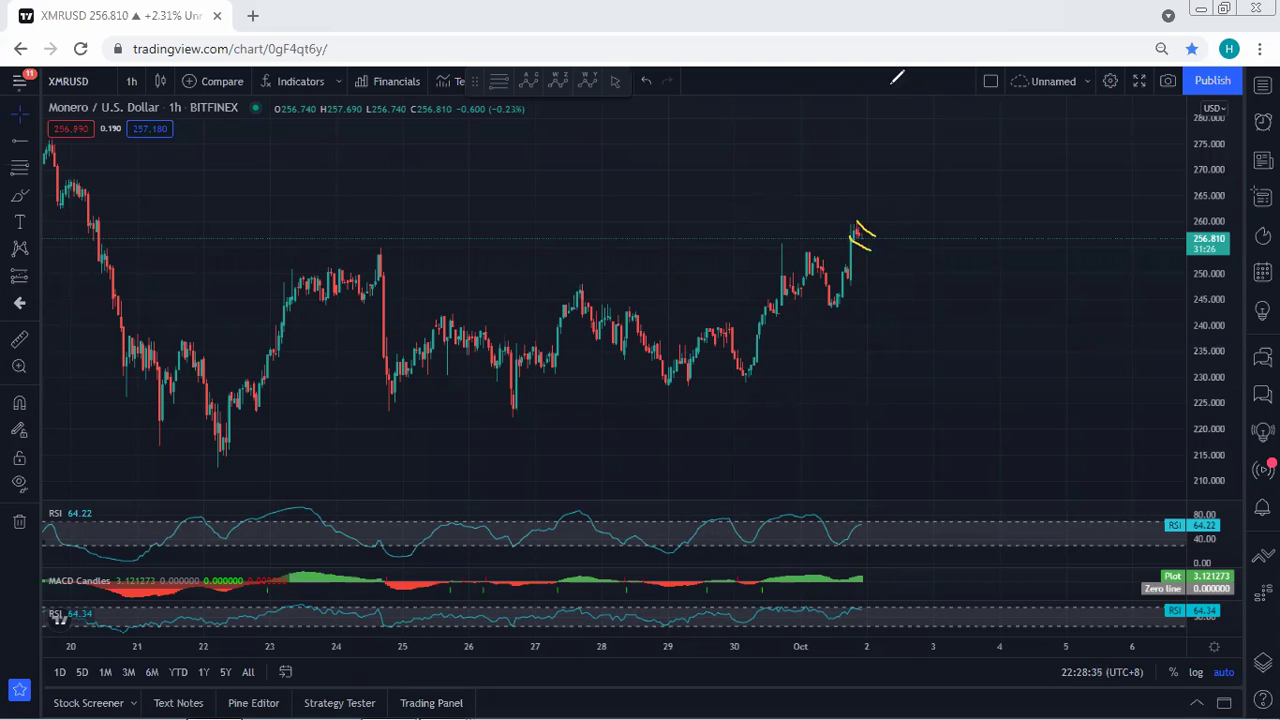
pyautogui.press('e')
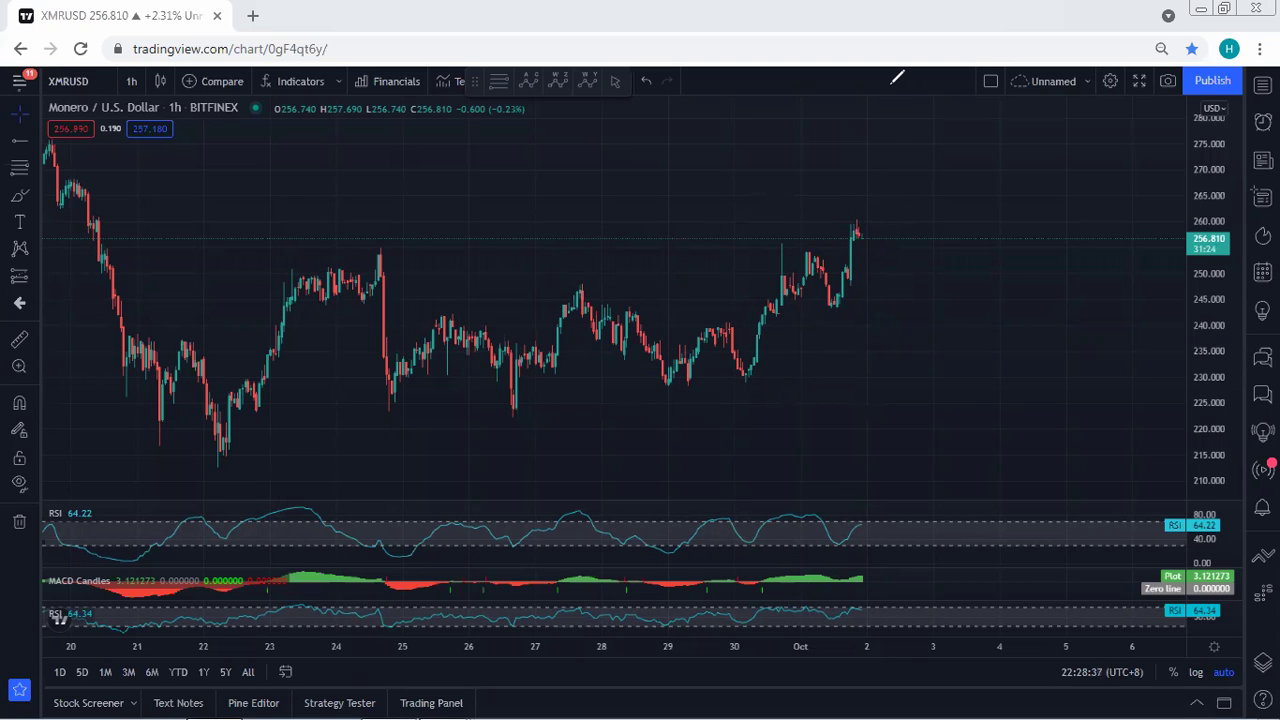